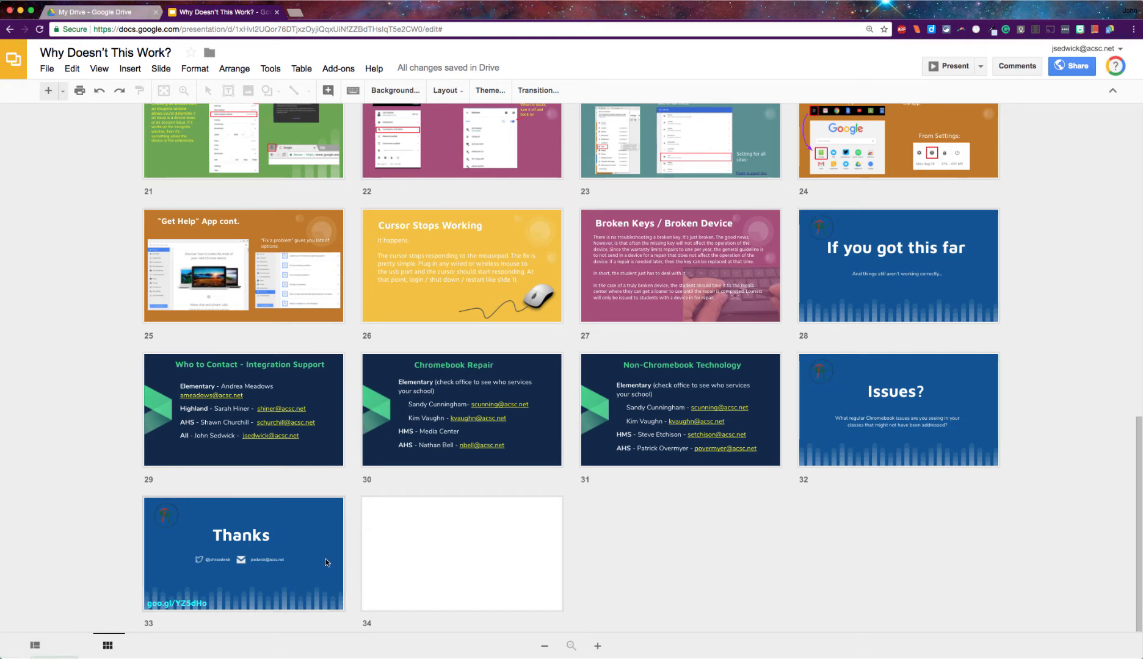
On blank slide 34, insert the four-date timeline diagram with the green gradient bar and alternating upper and lower captions.
double_click(476, 548)
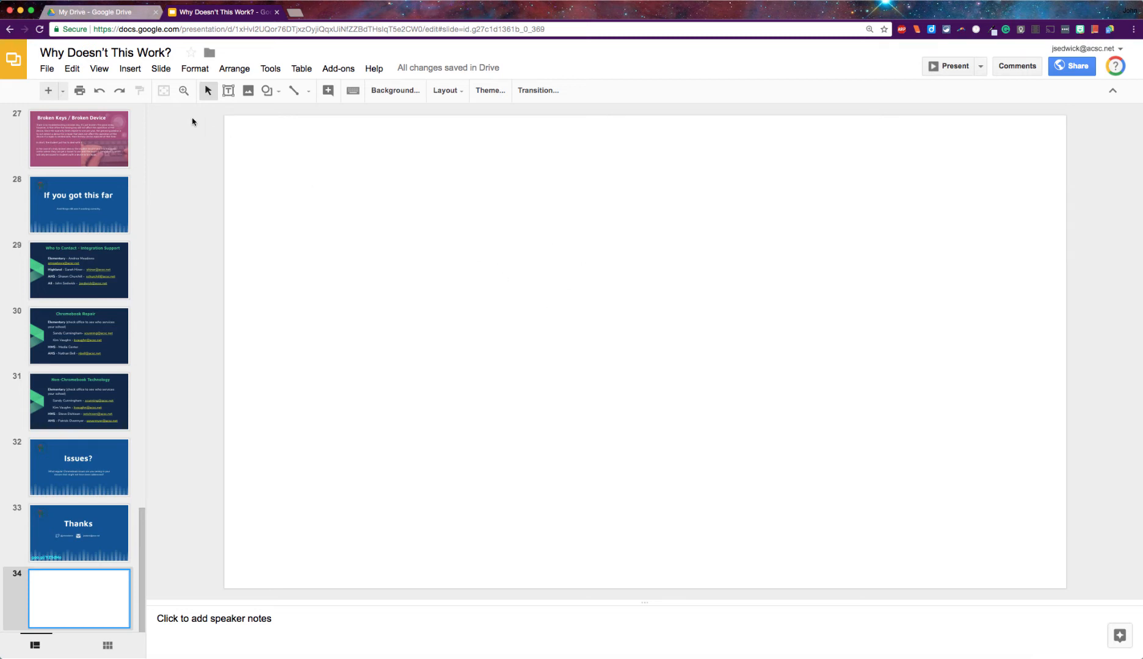
click(130, 69)
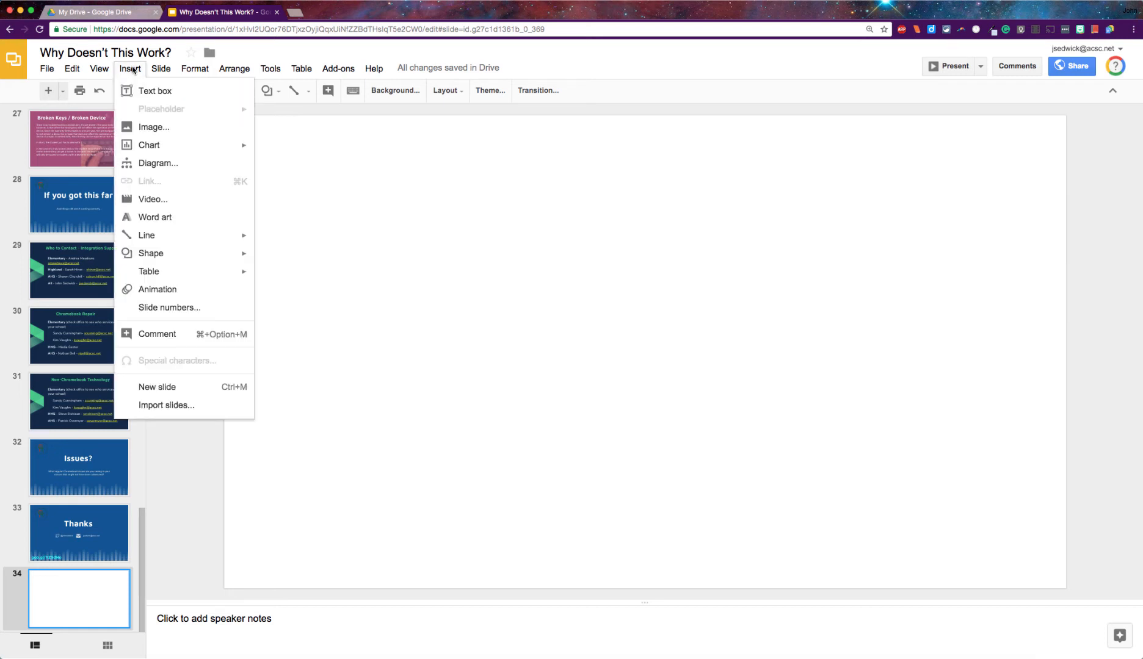
click(149, 163)
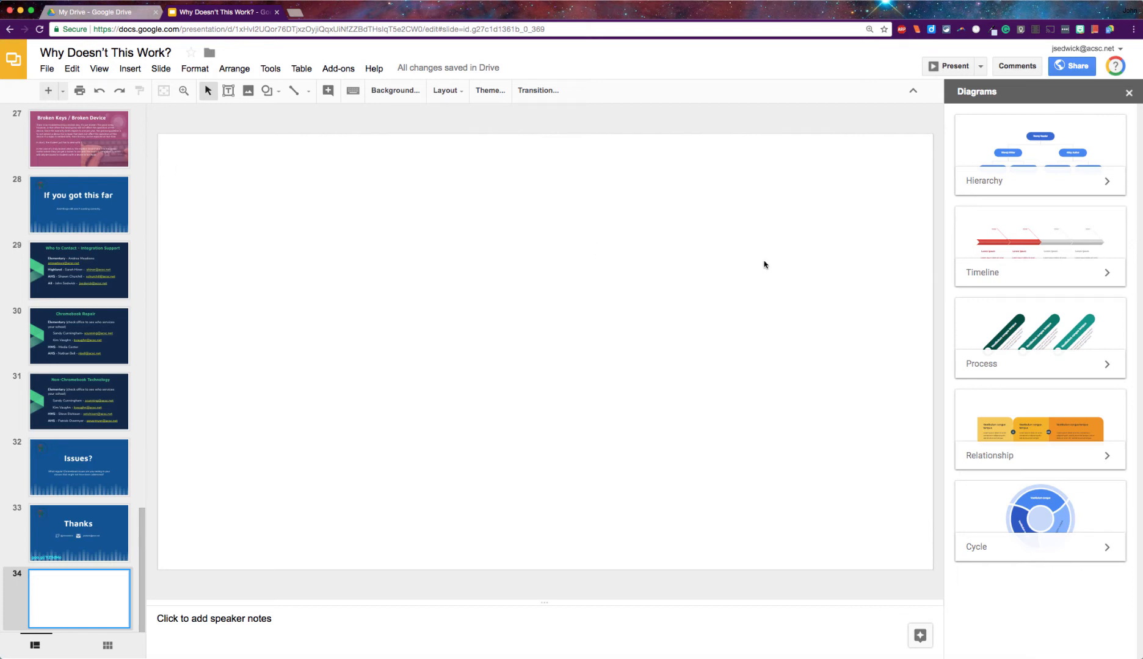
click(1023, 249)
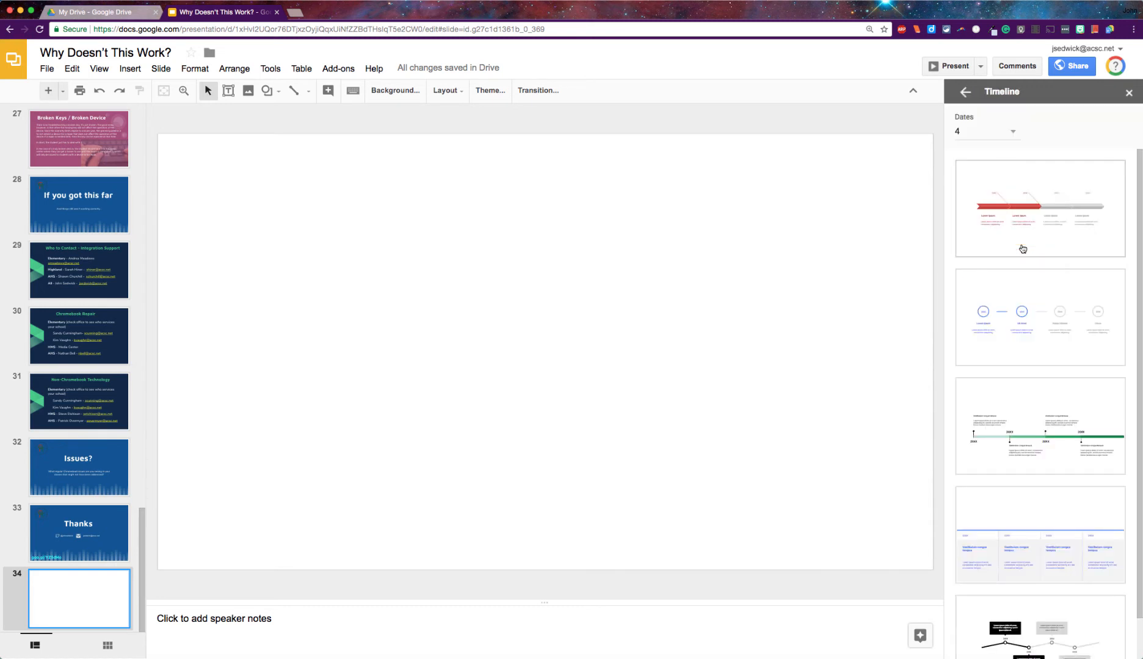
scroll(1022, 249, down, 2)
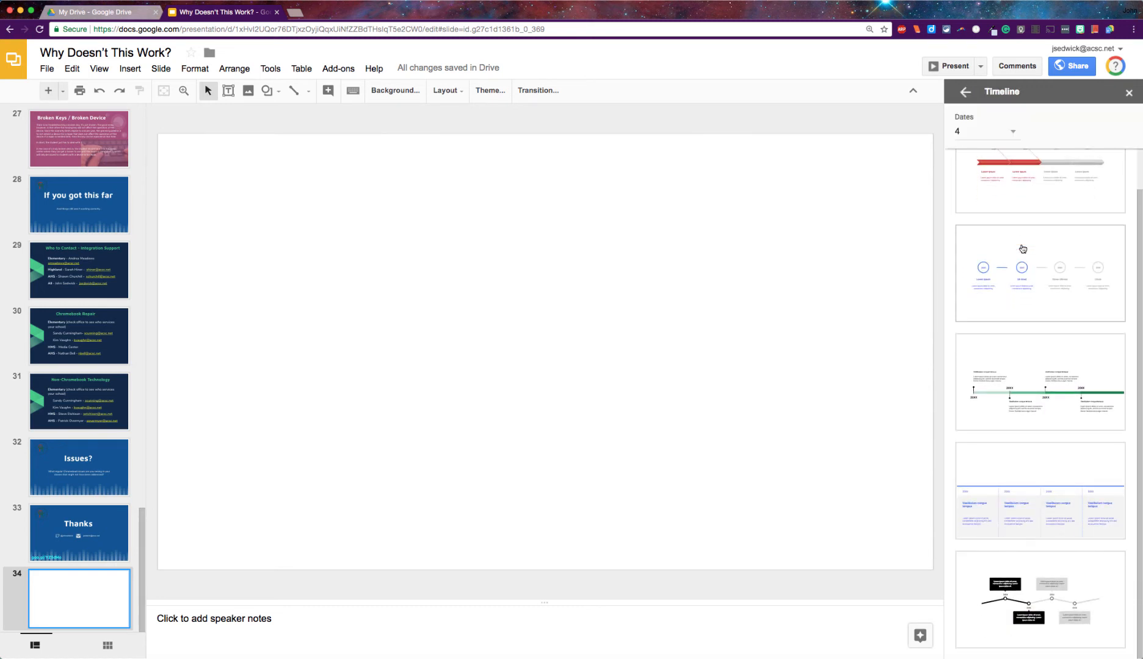
scroll(1022, 249, up, 1)
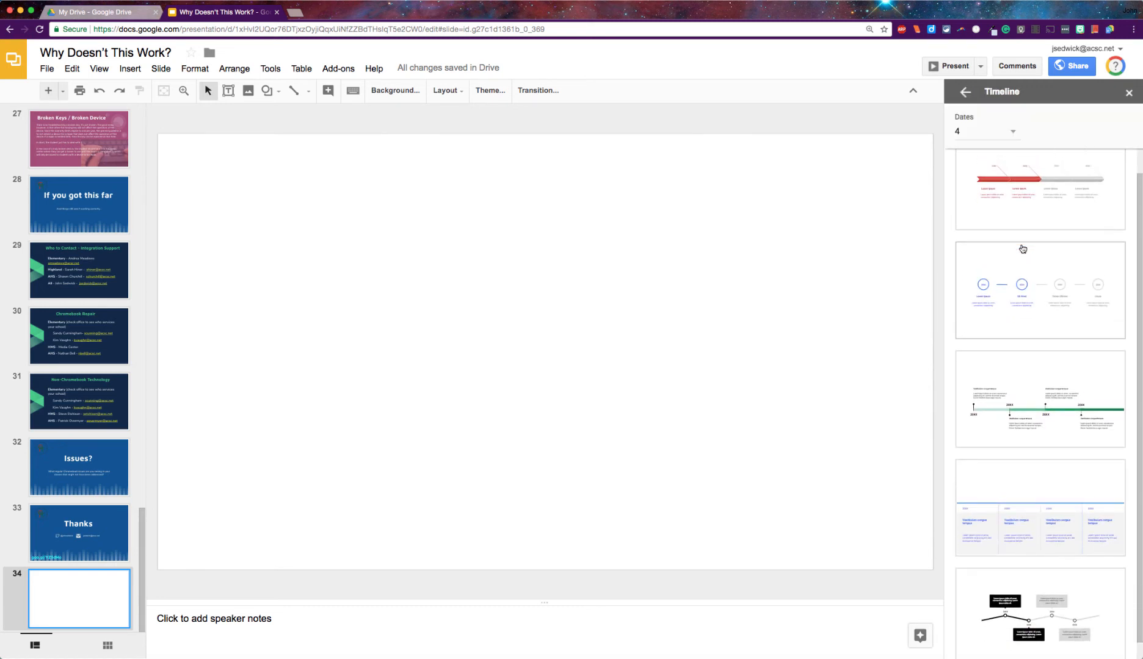
click(1031, 396)
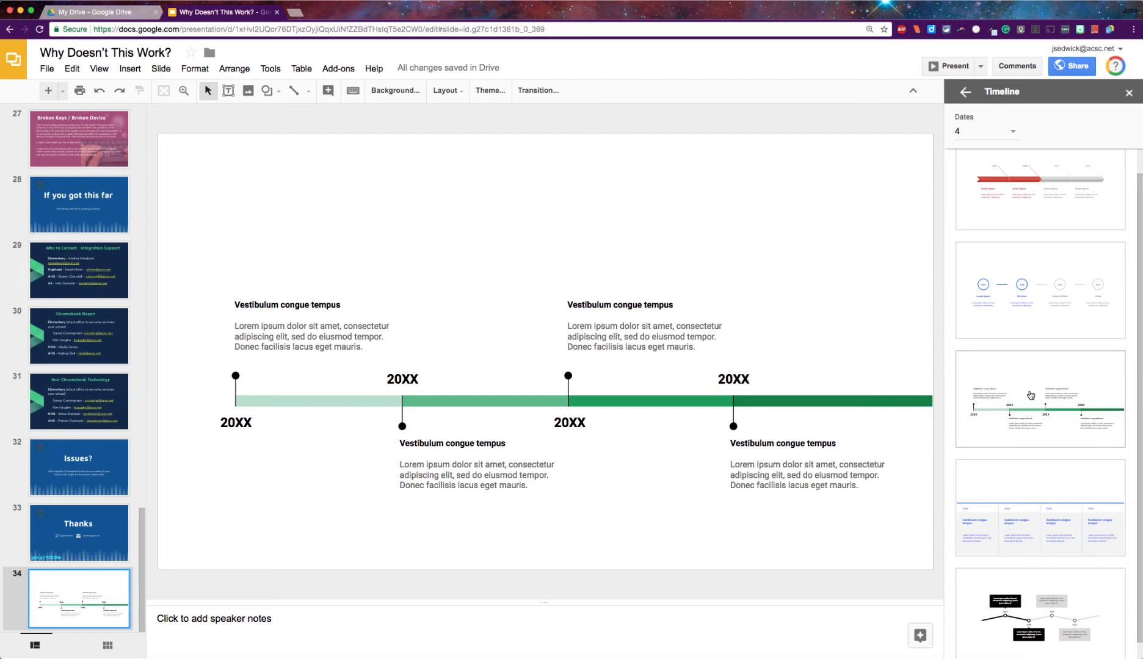
Enlarge the first timeline segment up into the empty slide area and replace its description with "This is the text I want for this slide".
click(328, 400)
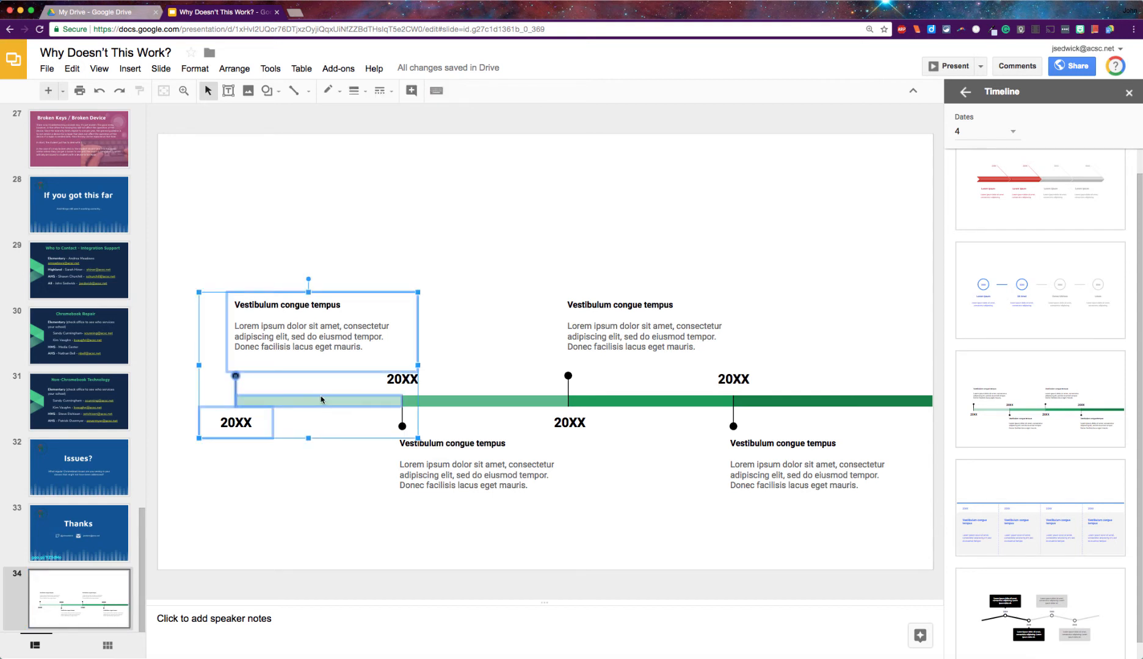
drag(418, 290, 486, 182)
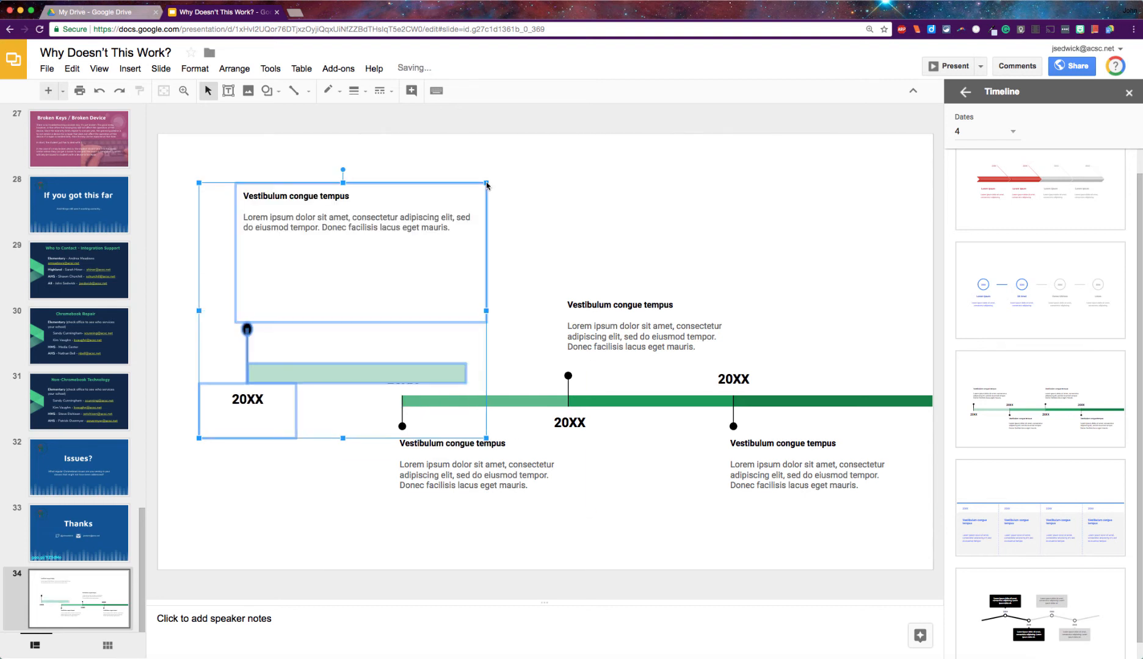
click(250, 223)
drag(243, 216, 458, 228)
text(This is the text I wnt)
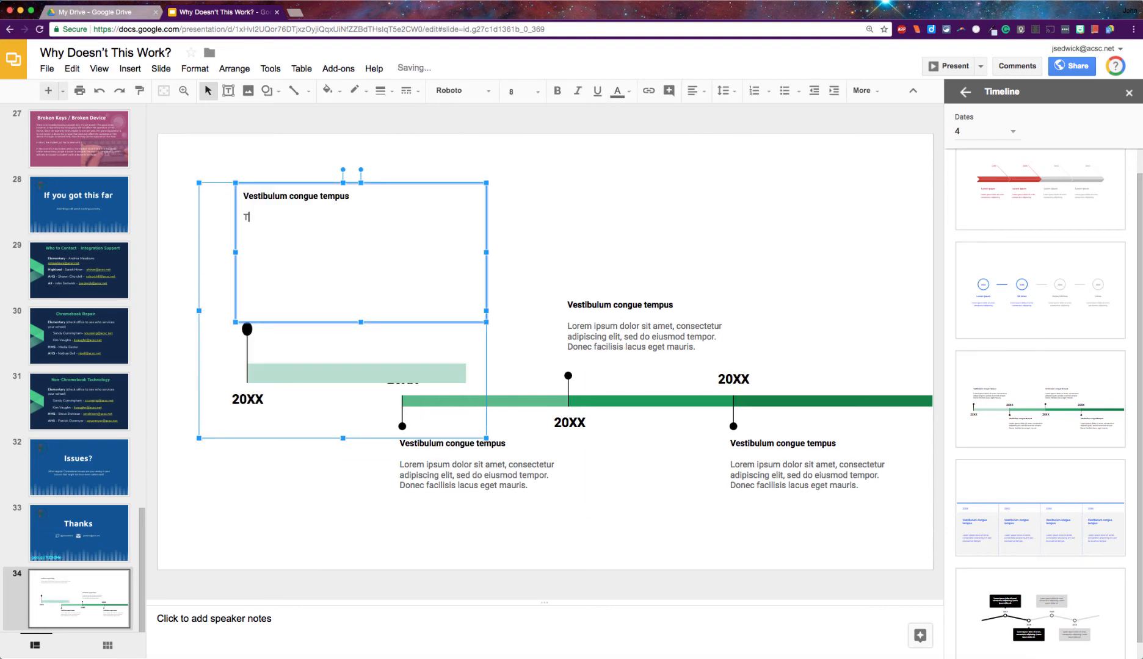
key(BackSpace)
key(BackSpace)
text(ant for this slide)
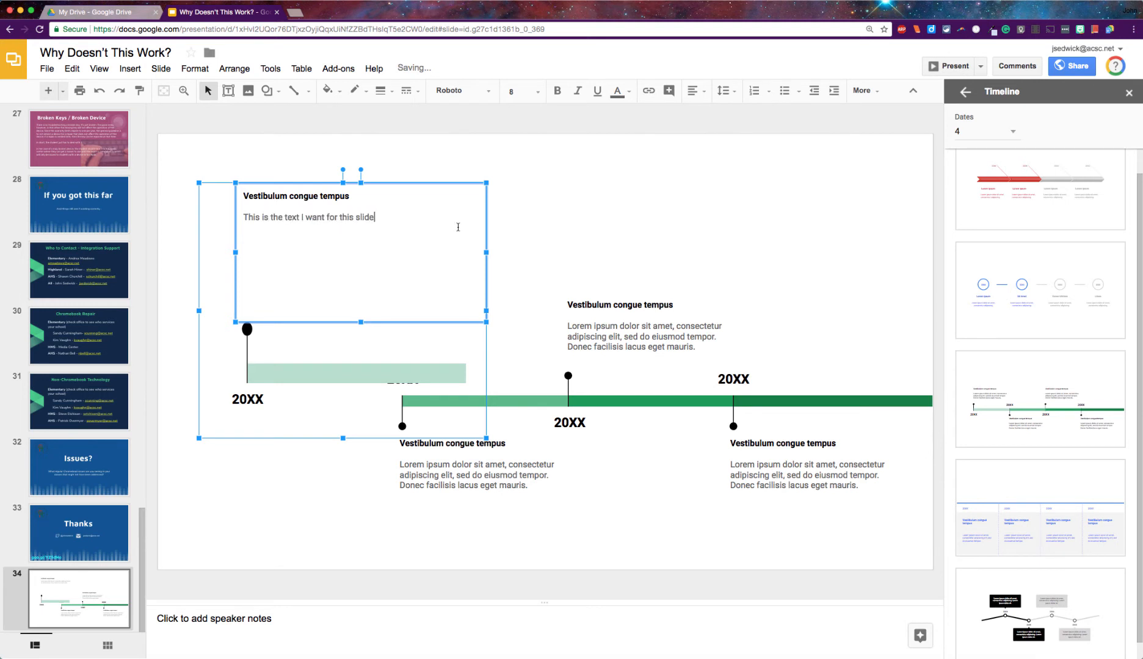
Fill the first timeline segment's pale green bar with solid red.
click(305, 373)
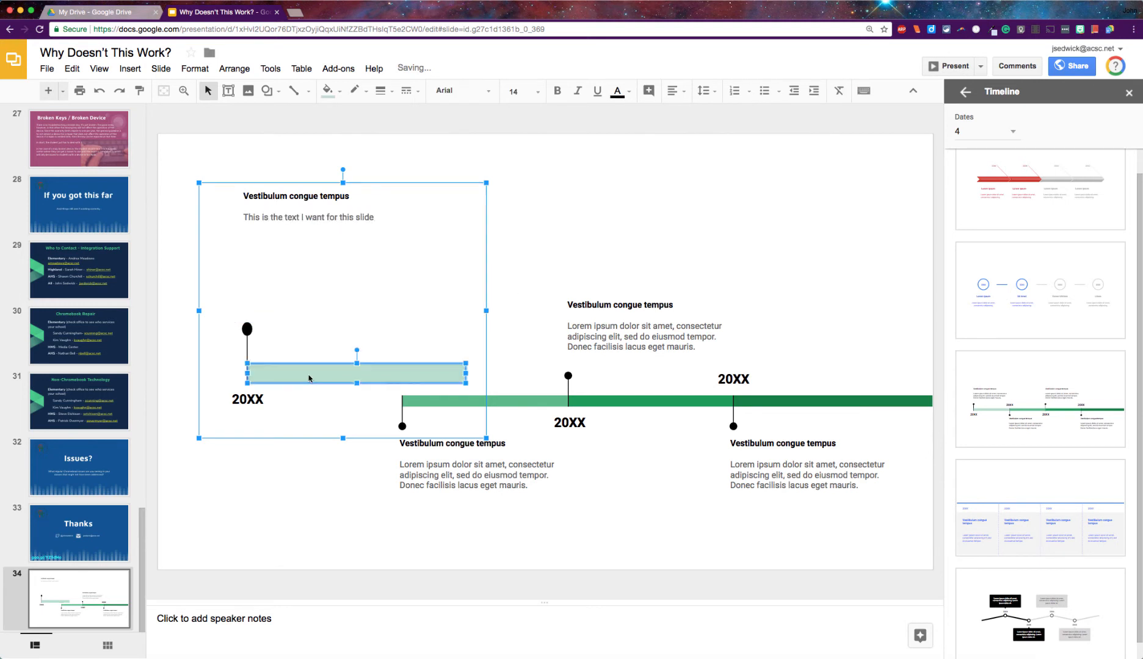
click(340, 92)
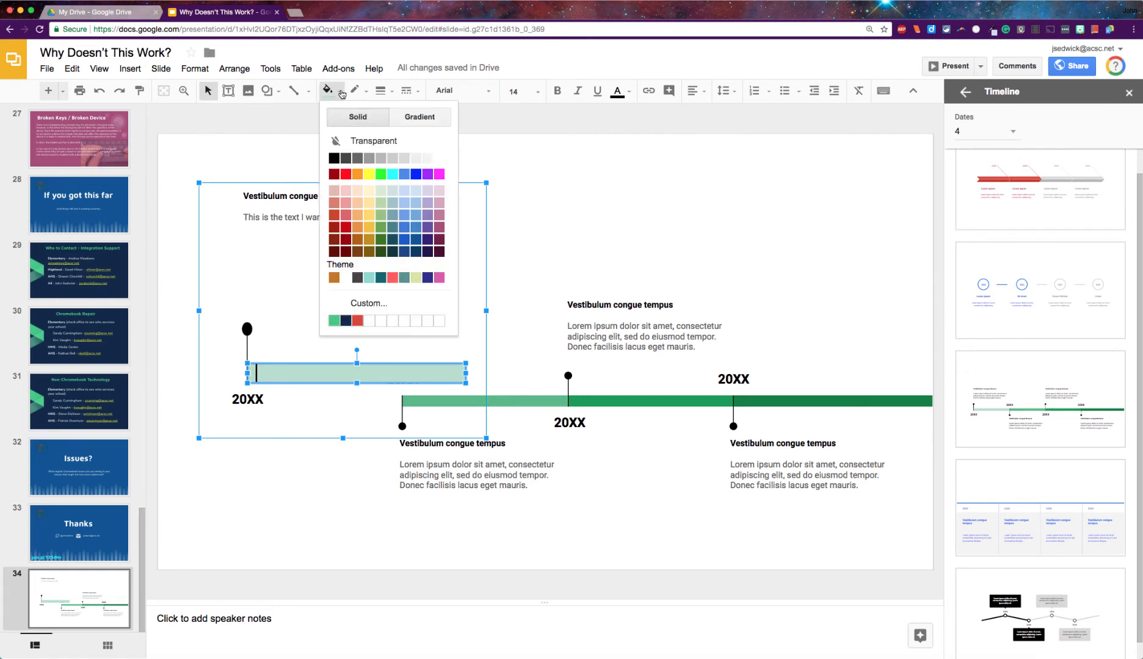
click(346, 174)
Change the first segment's year label to 2017 and deselect the diagram.
click(256, 397)
drag(248, 398, 270, 399)
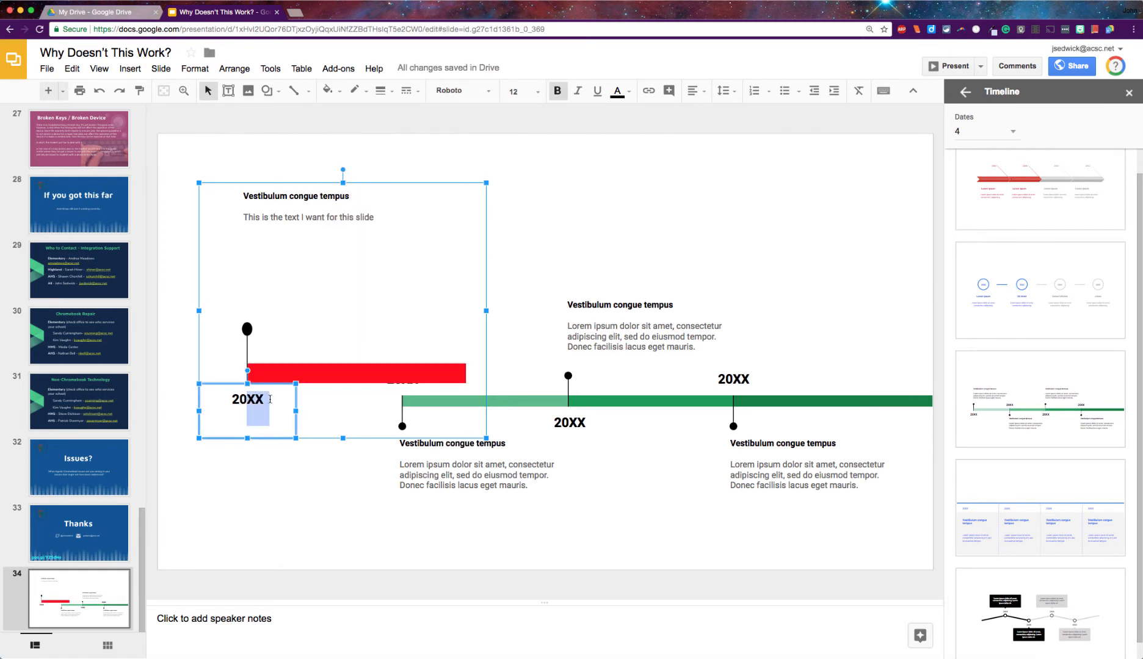
text(17)
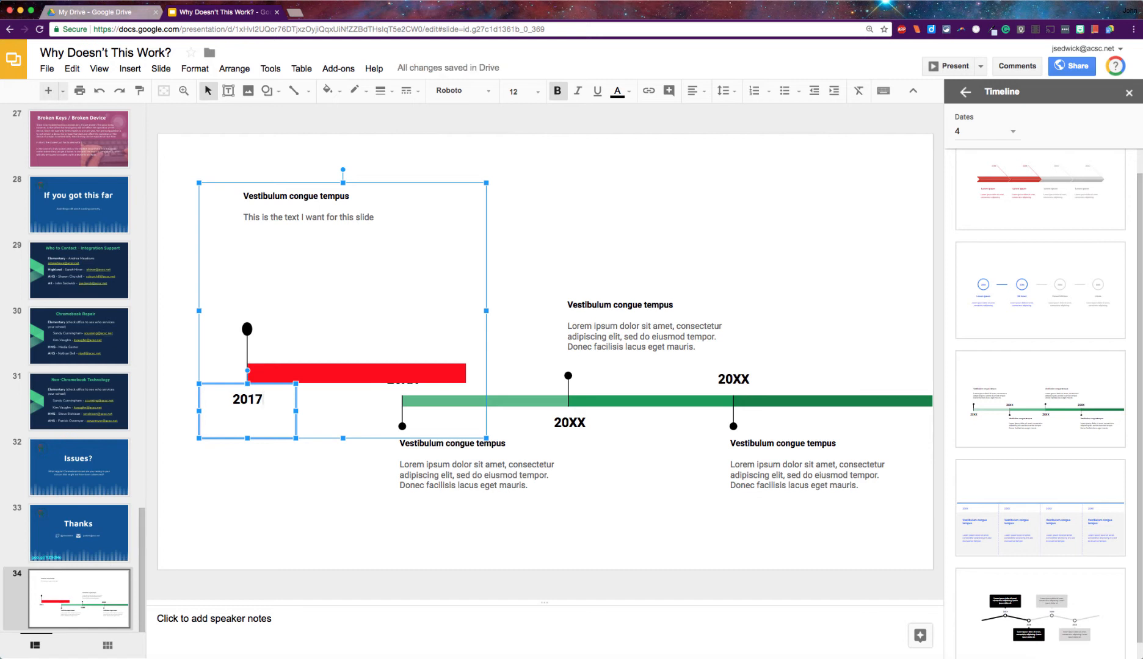
click(510, 329)
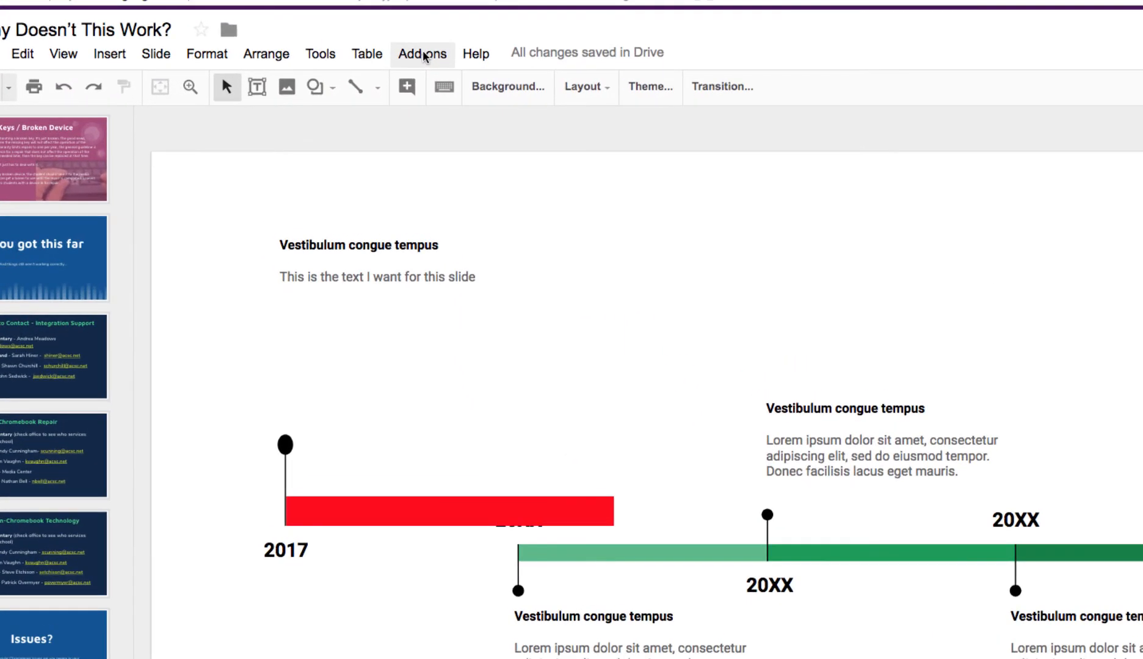
Install the free Unsplash Photos add-on, allow its requested permissions, and close the timeline diagram pane.
click(424, 55)
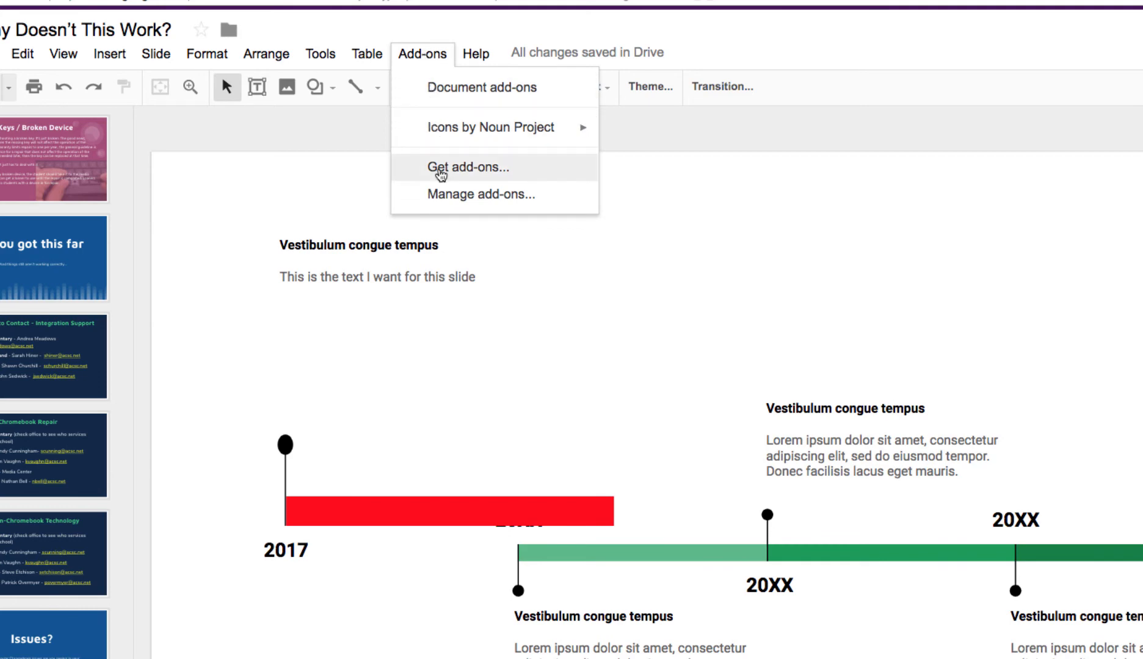
click(441, 169)
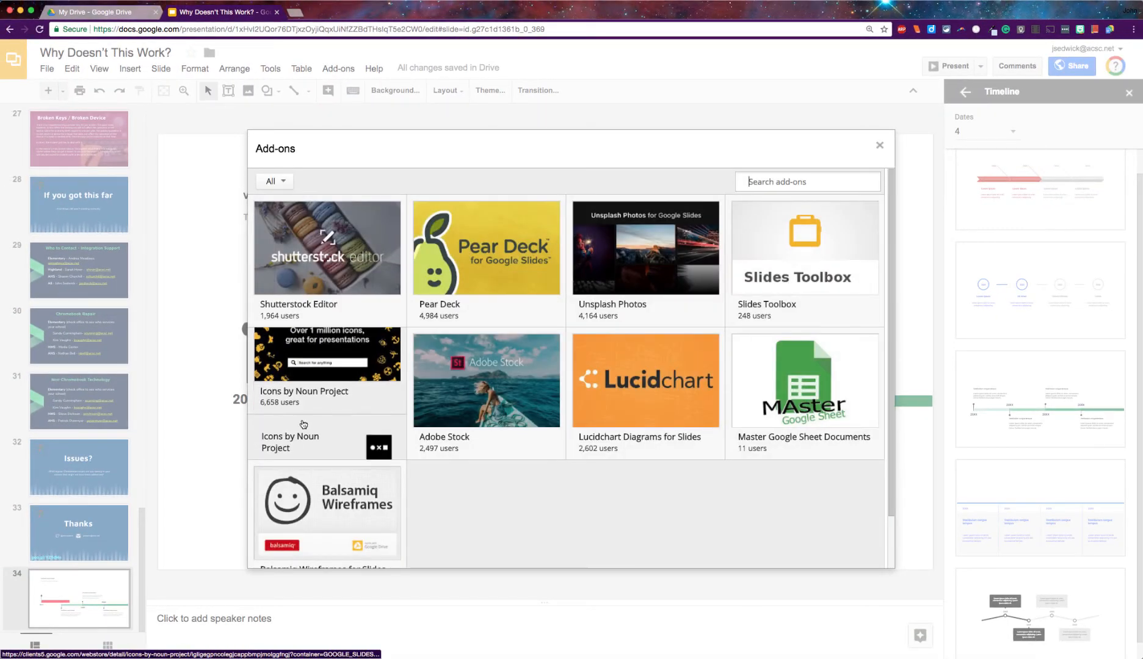
scroll(517, 525, down, 1)
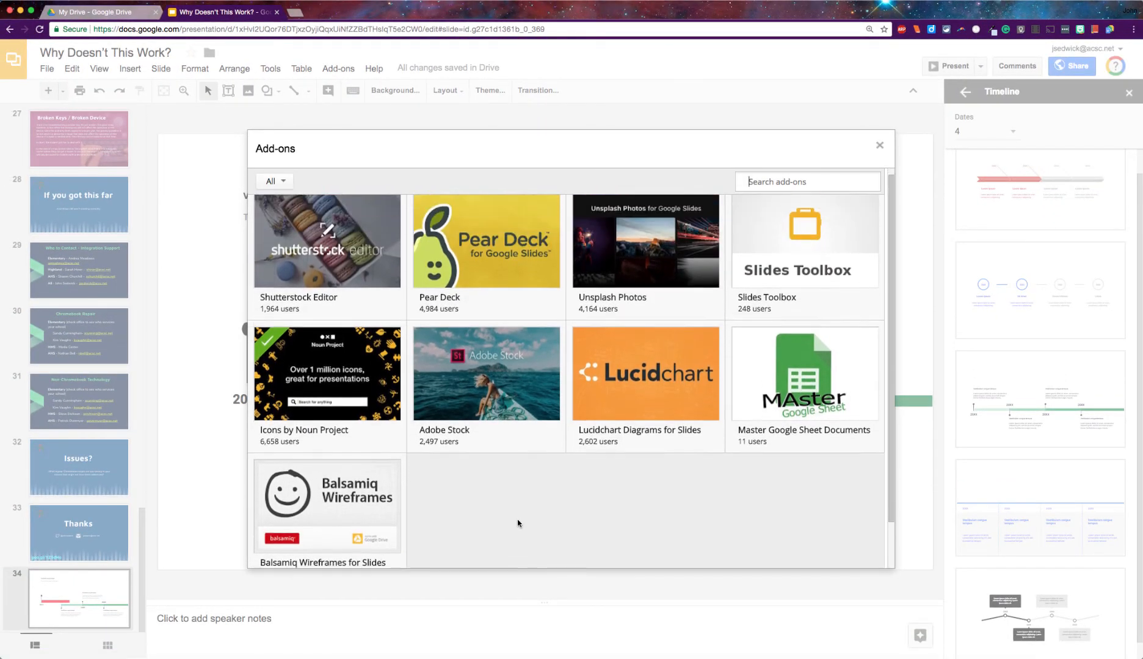
scroll(518, 524, up, 1)
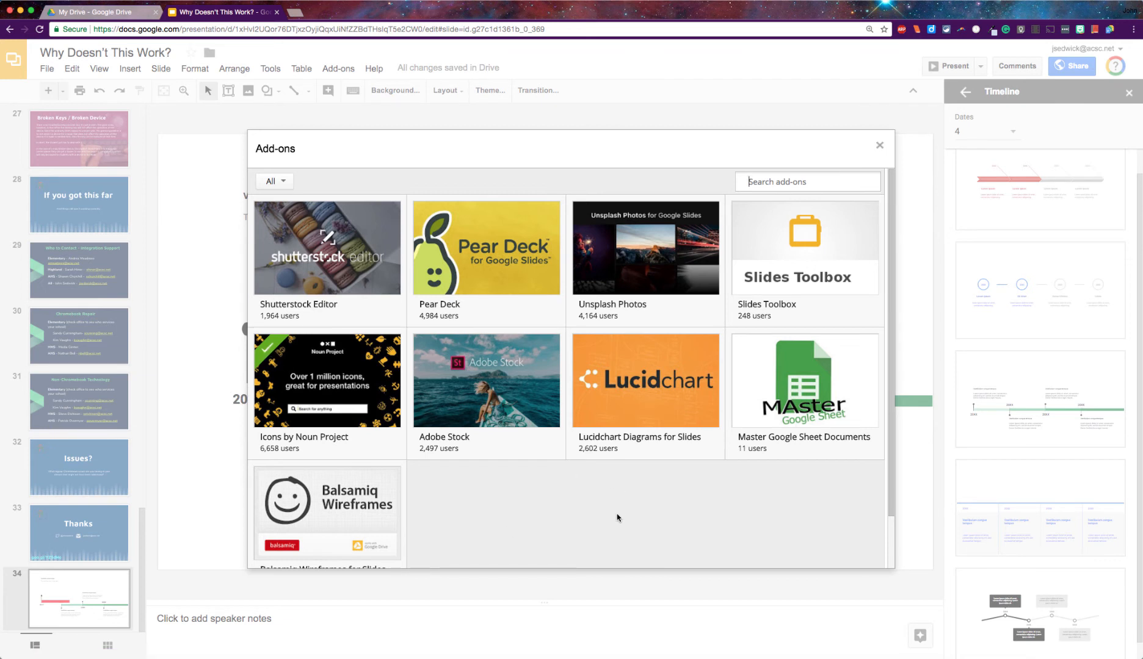
mouse_move(622, 276)
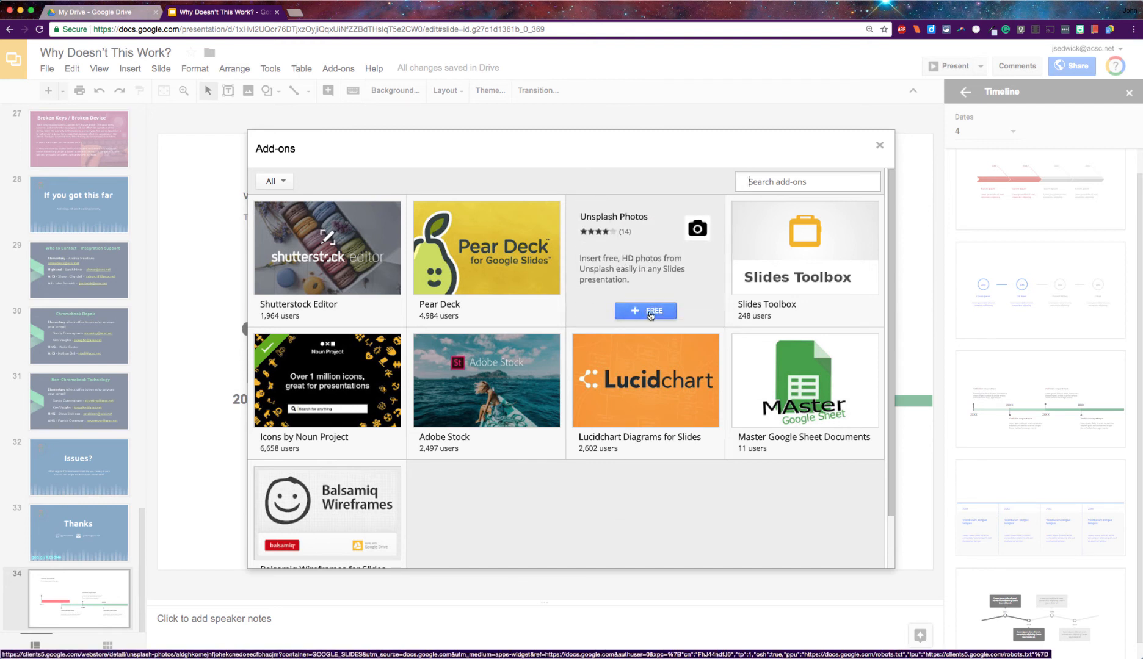
click(651, 311)
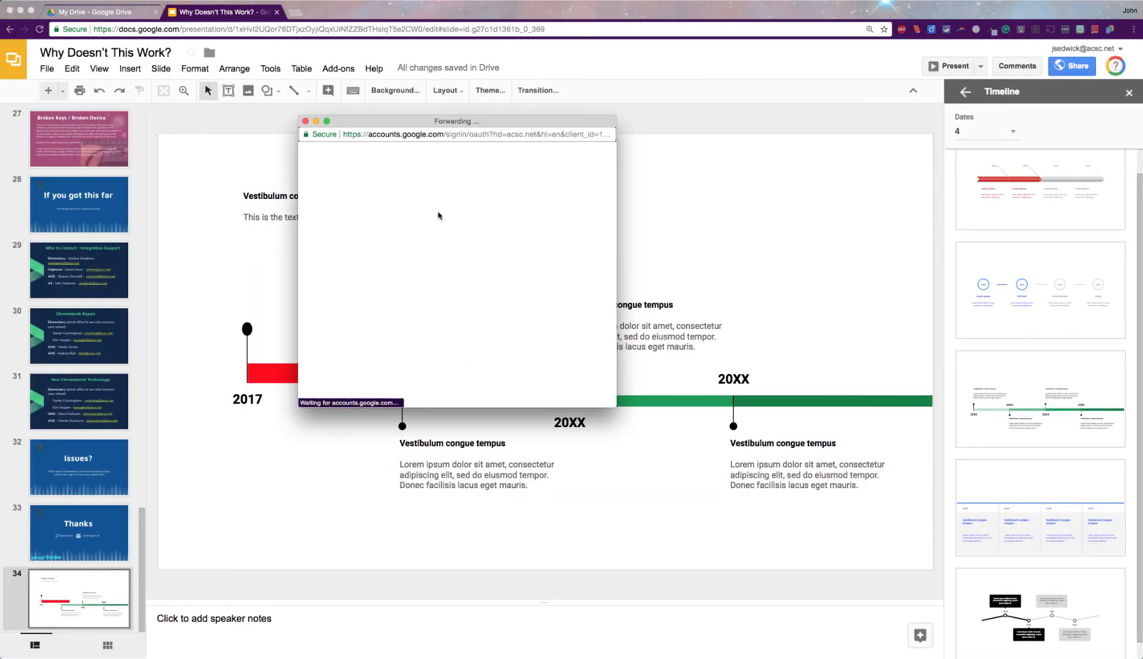
click(393, 251)
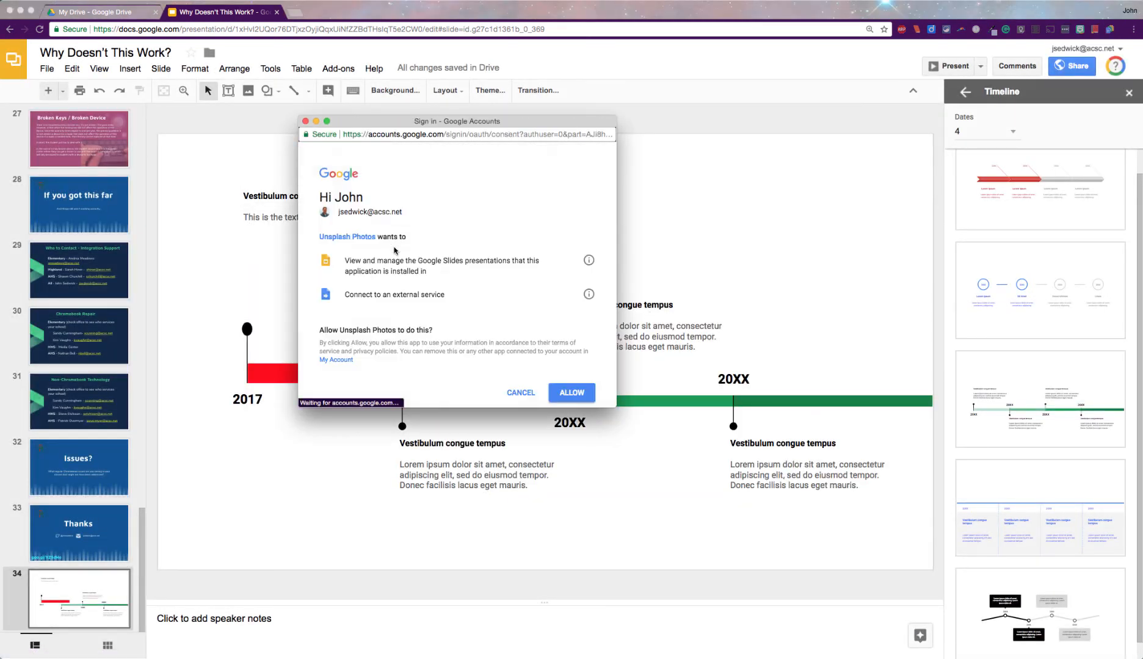
click(587, 402)
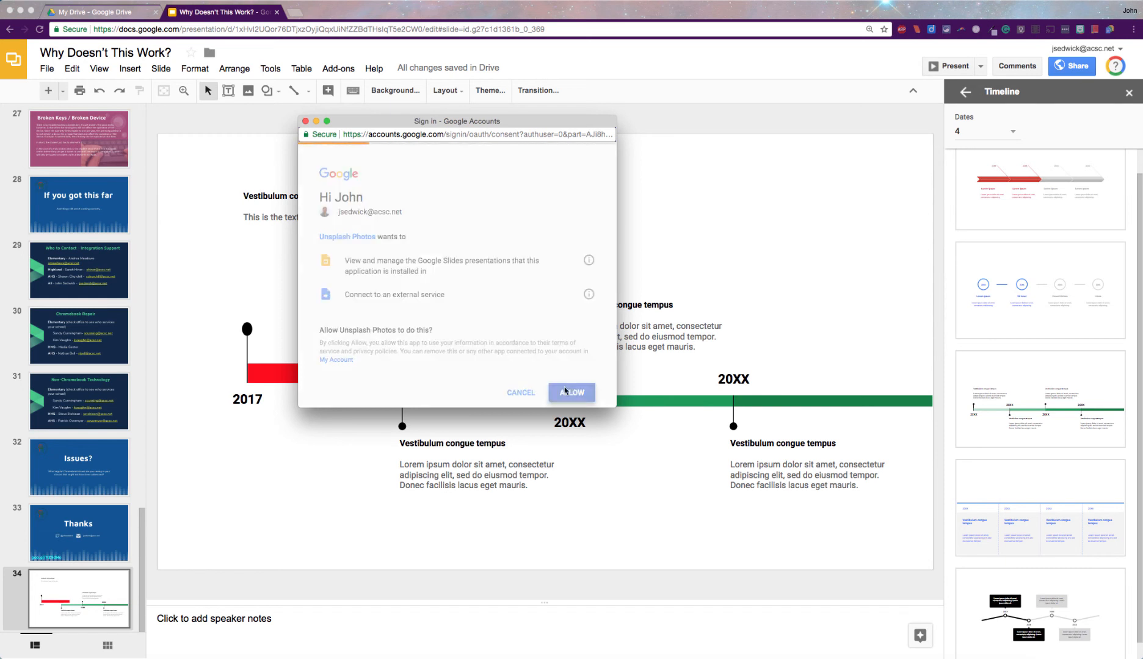
click(1129, 94)
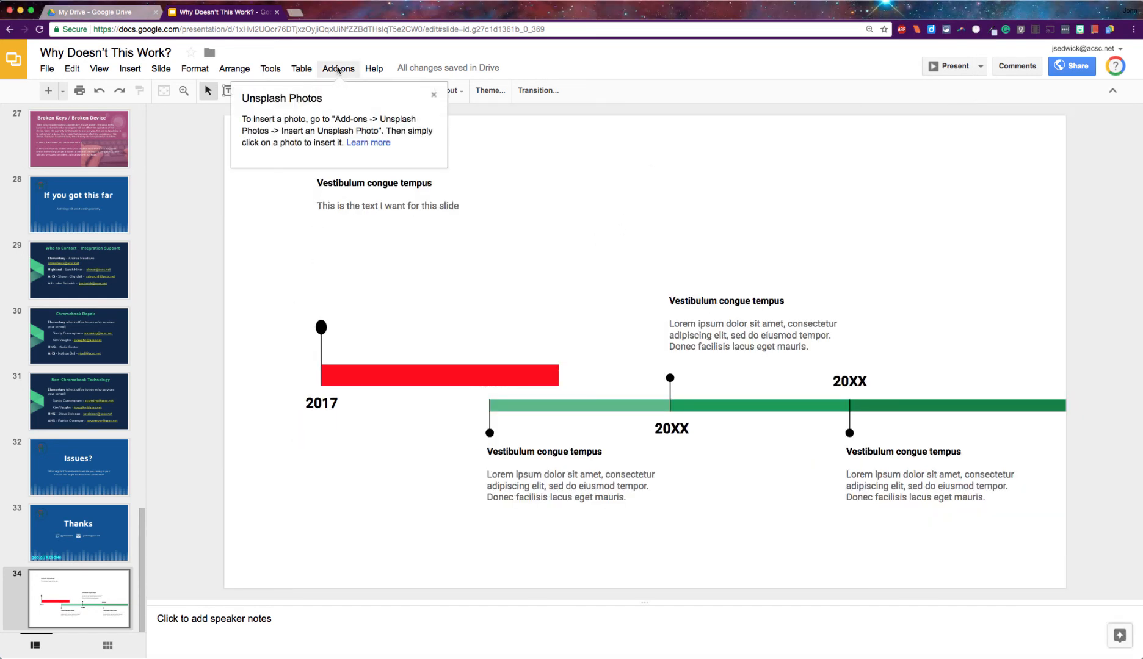
Insert the aerial photo of a turquoise sea and sandy beach from Unsplash Photos onto slide 34.
click(338, 71)
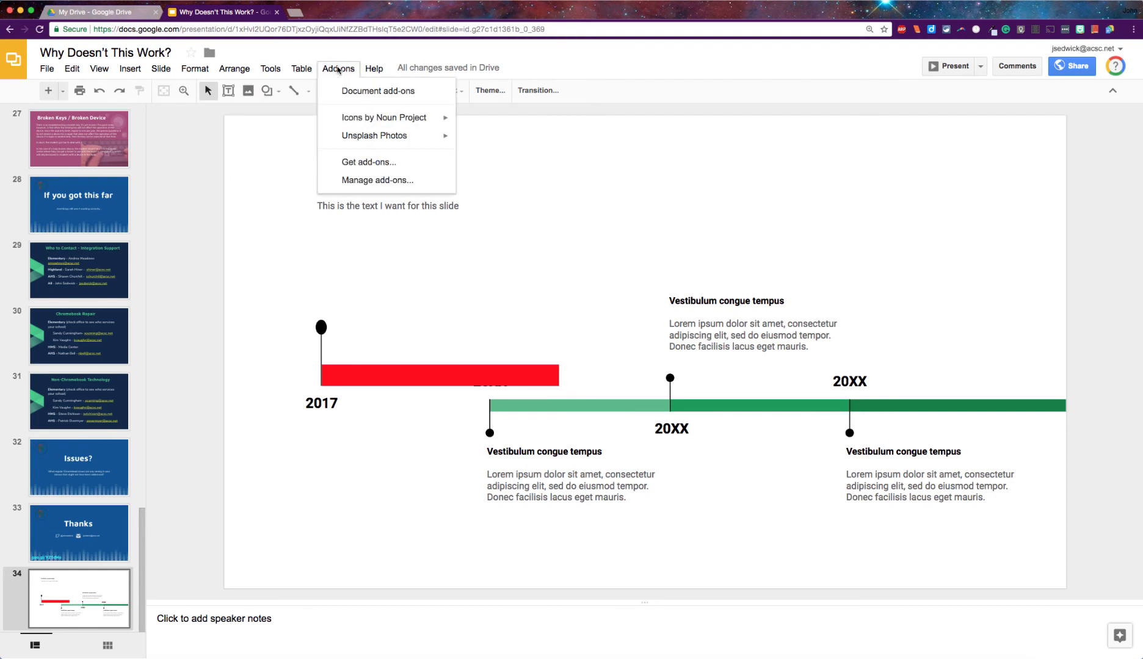
mouse_move(362, 141)
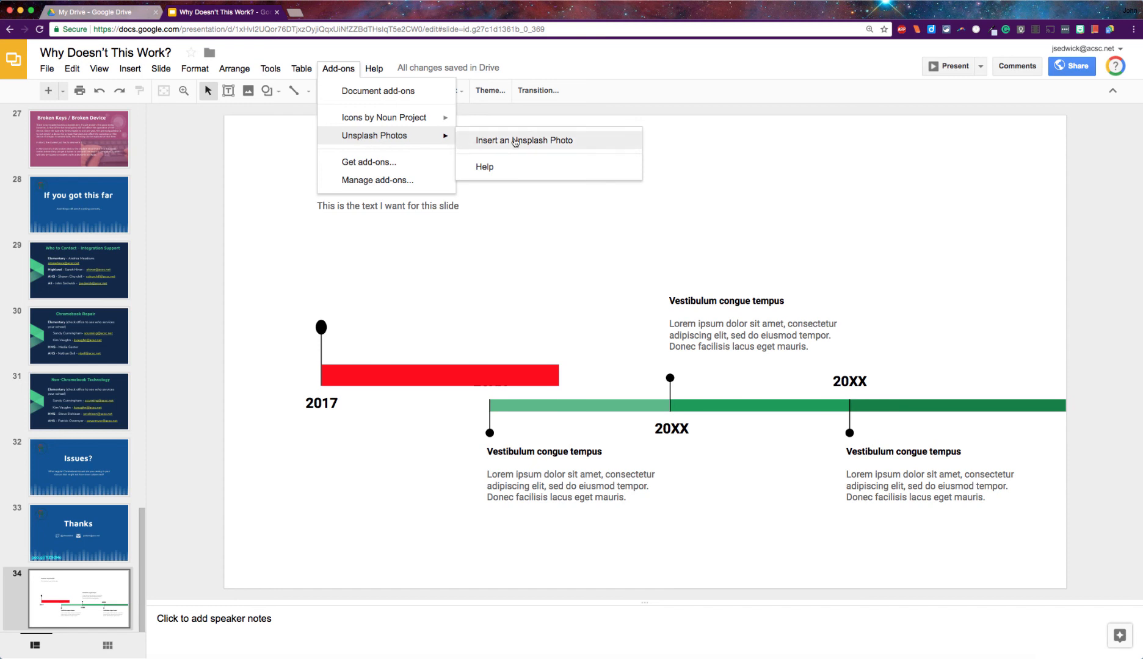
click(515, 141)
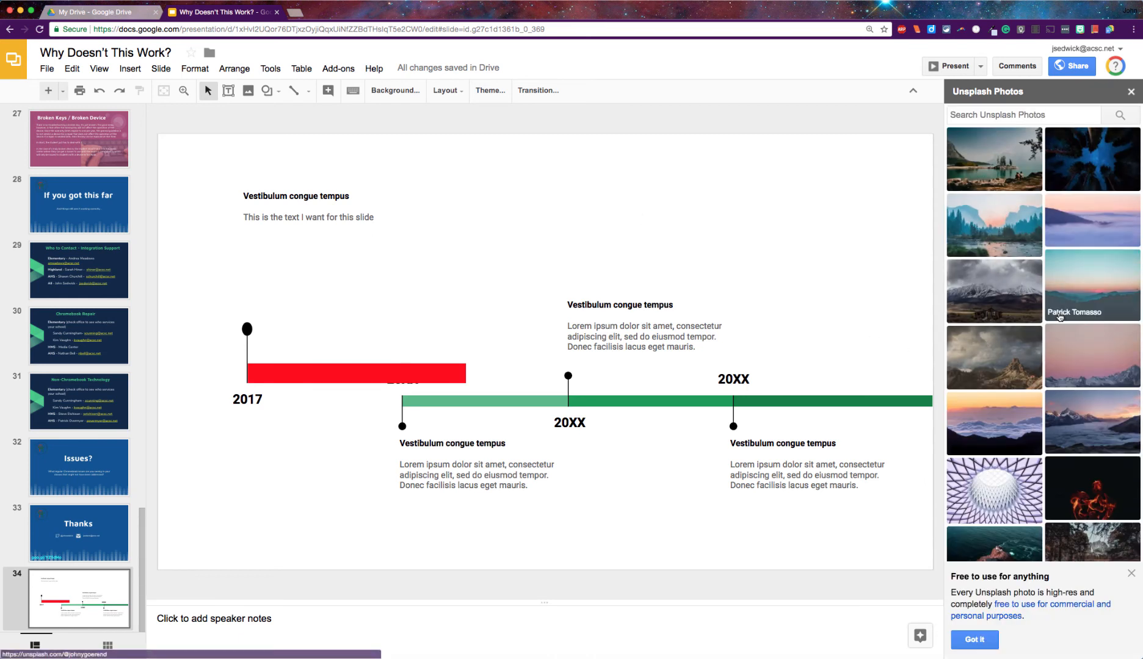
scroll(1038, 464, down, 2)
scroll(1038, 465, down, 4)
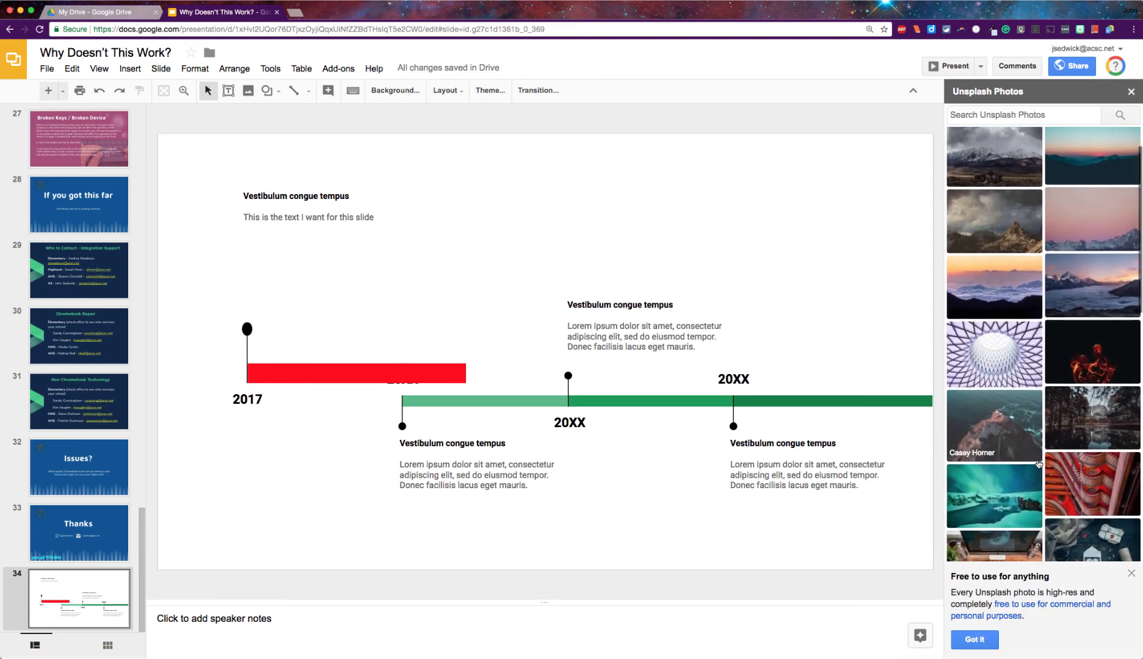
scroll(1038, 465, down, 7)
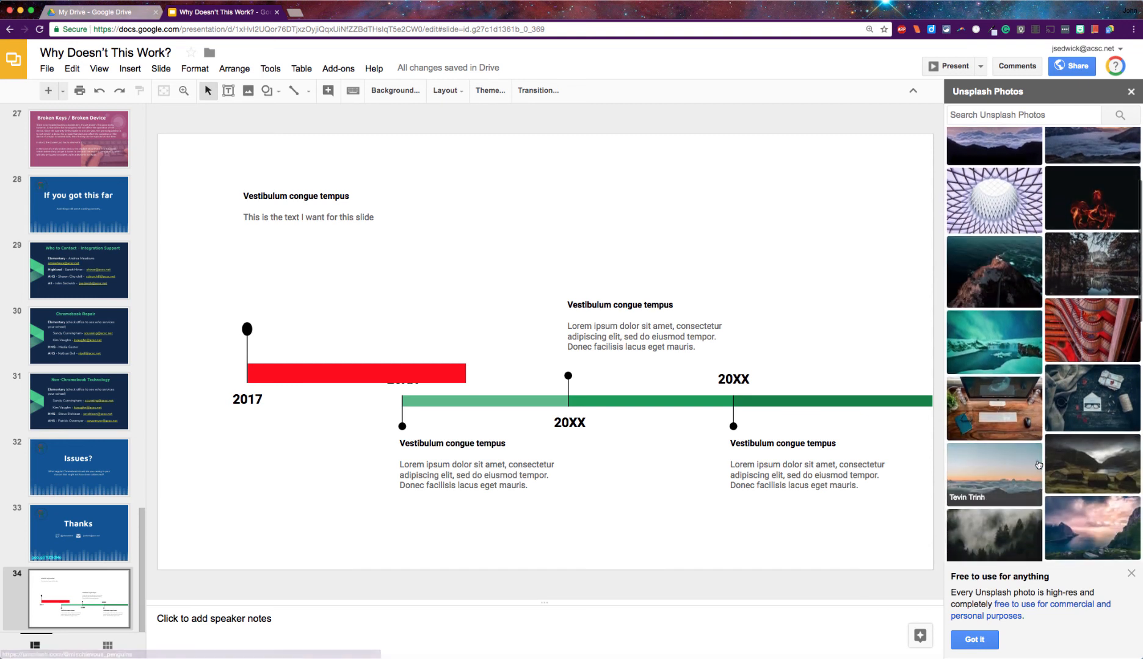
scroll(1038, 464, down, 5)
scroll(1038, 465, down, 2)
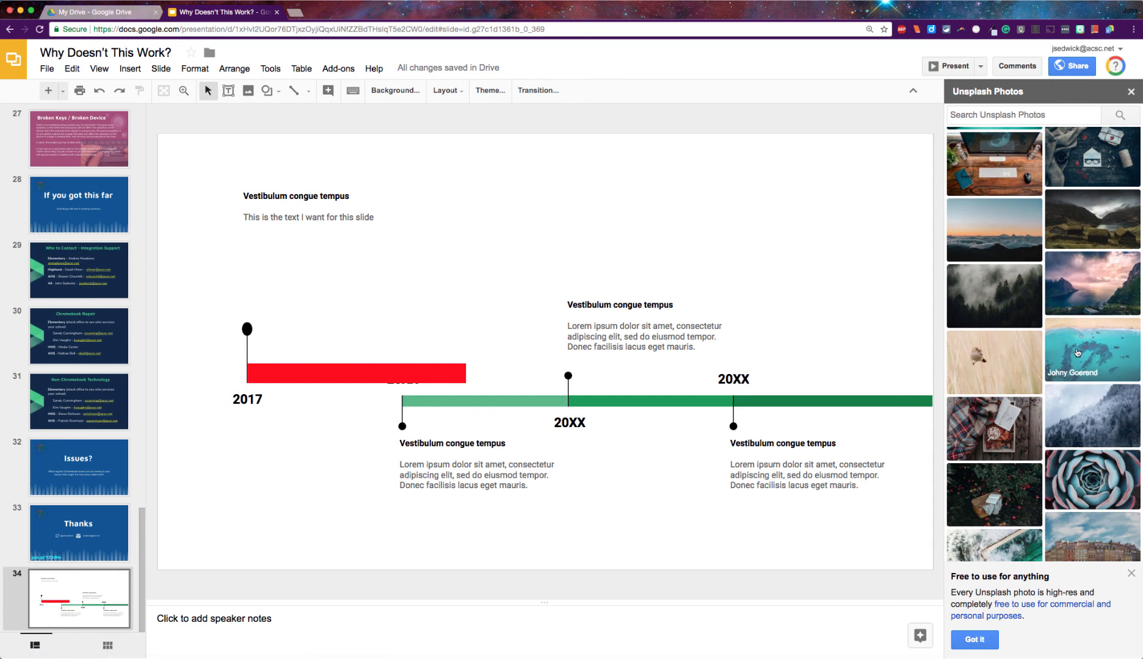
scroll(1077, 352, down, 1)
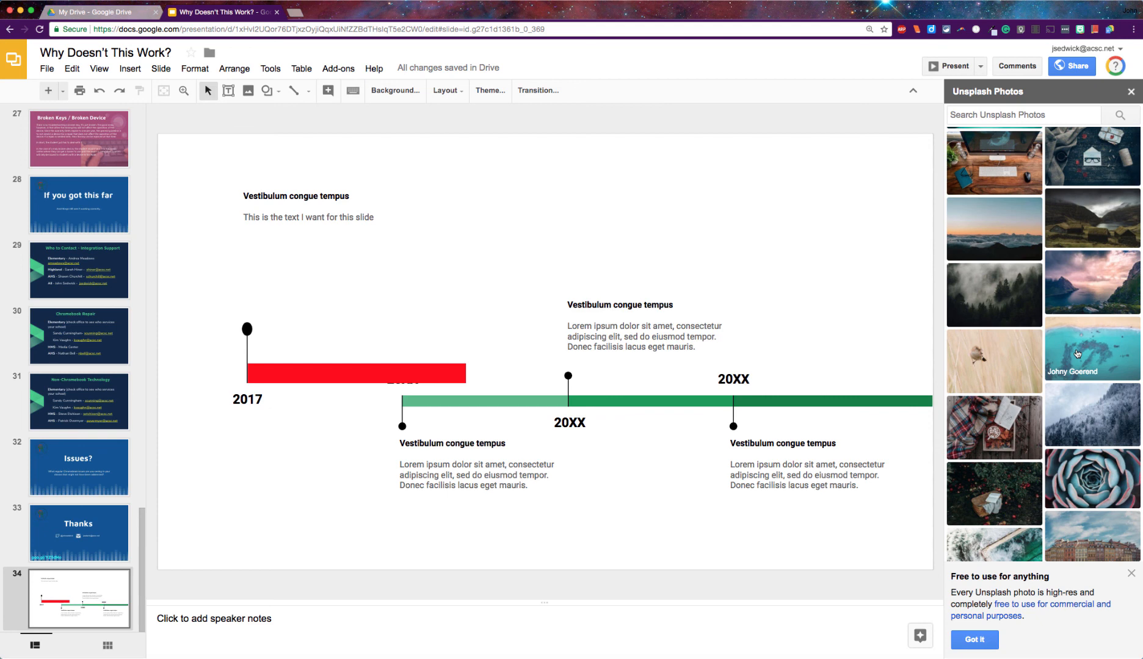
click(1078, 353)
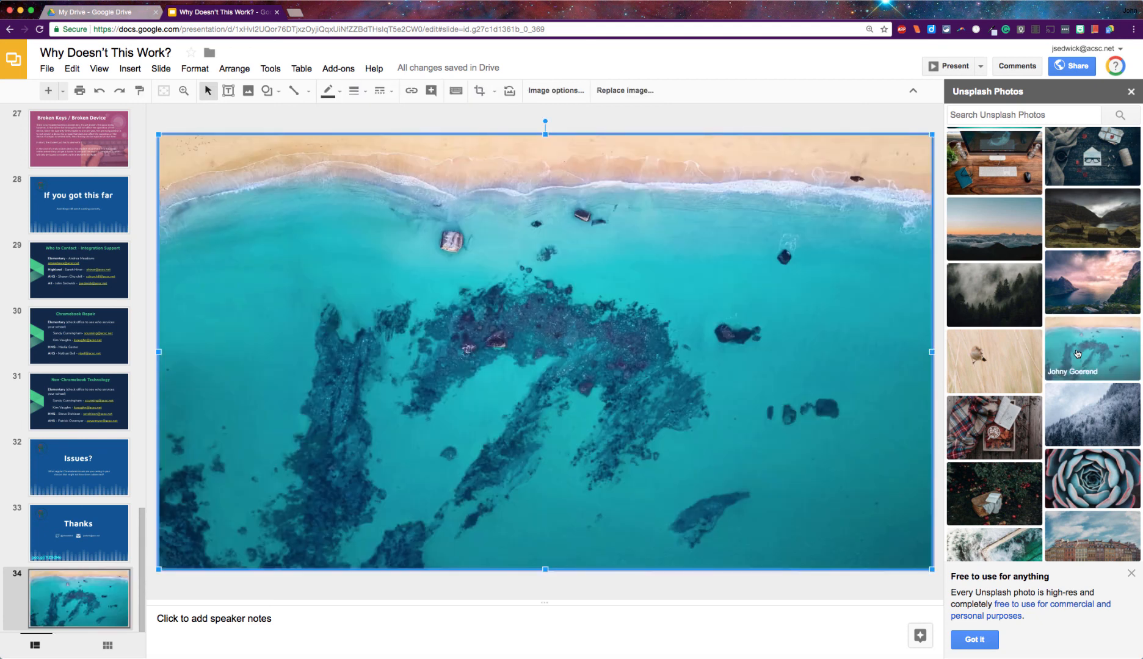
Send the beach photo to the back, behind the timeline diagram.
right_click(474, 499)
mouse_move(514, 267)
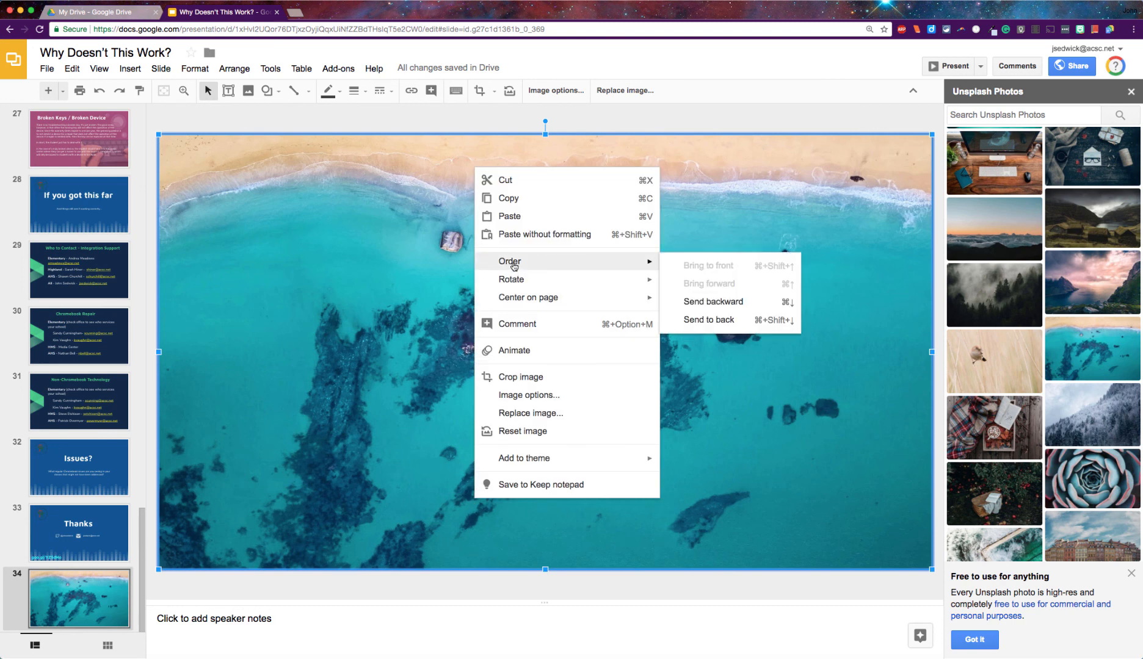
click(691, 319)
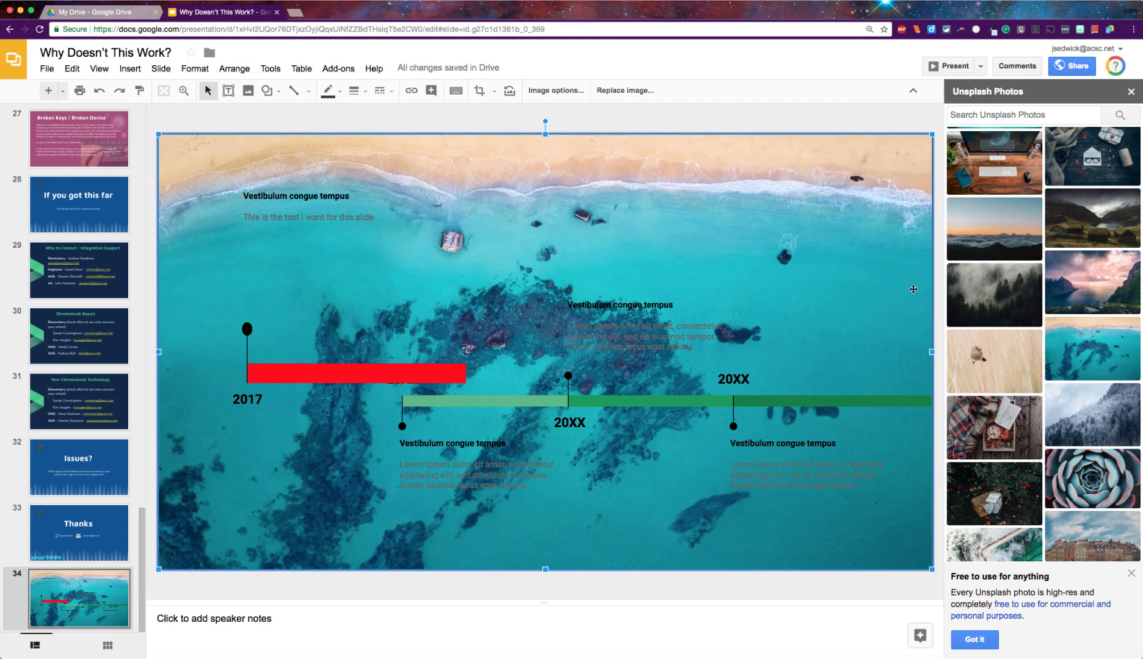
Insert the Unsplash photo of an orange sunset sky above clouds and dark mountains onto the slide.
click(1006, 224)
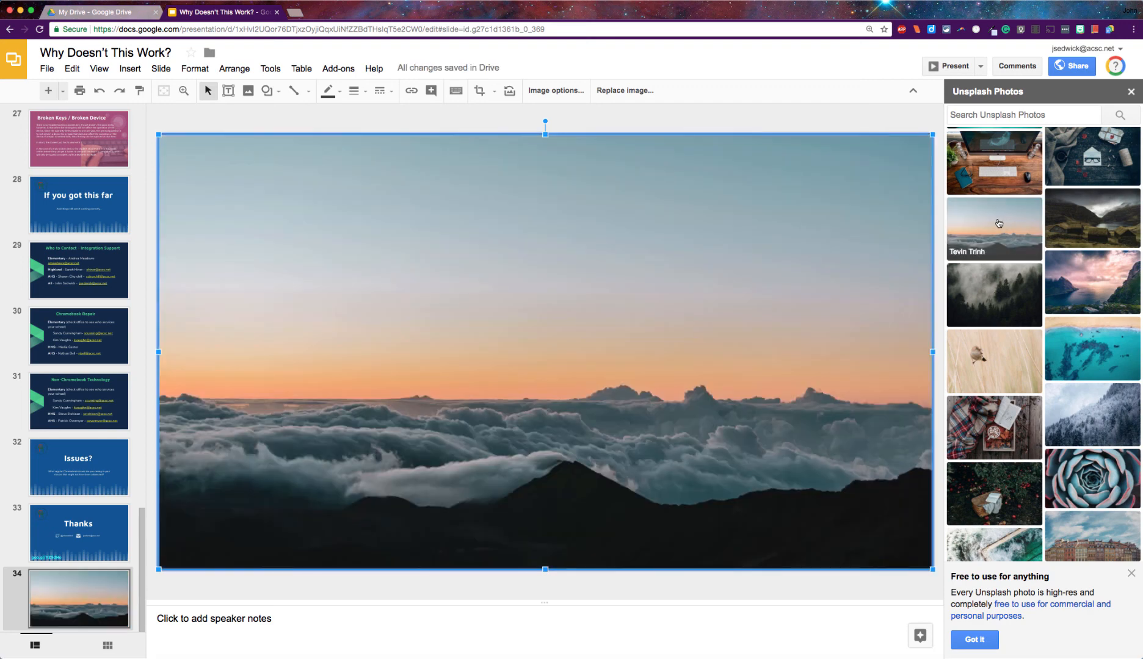